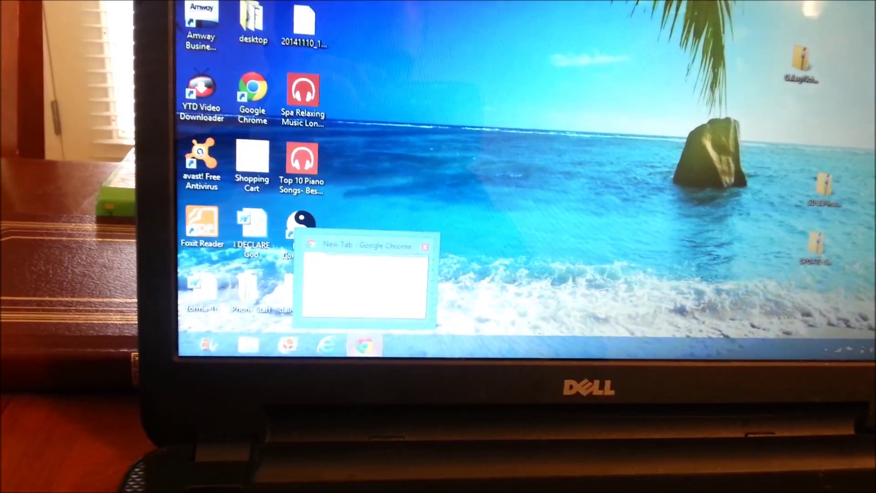
Bring the Chrome window to the front and open YouTube from its new-tab shortcut tile
left_click(367, 339)
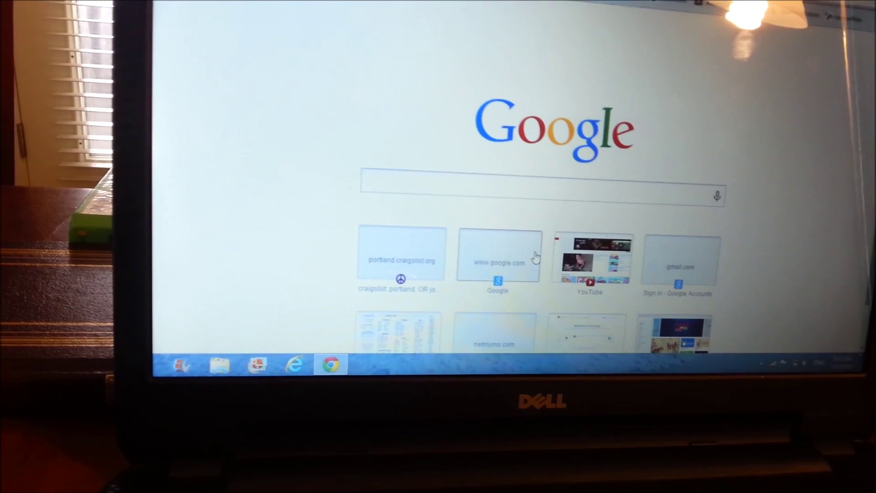
left_click(593, 266)
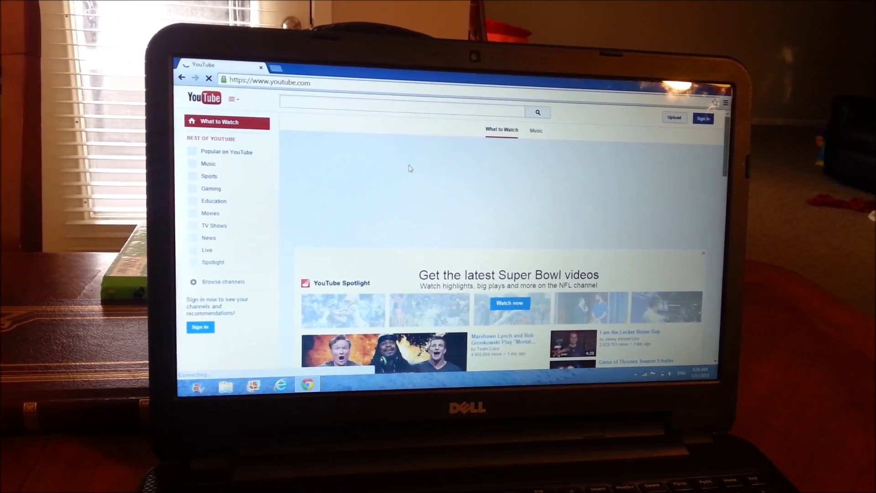